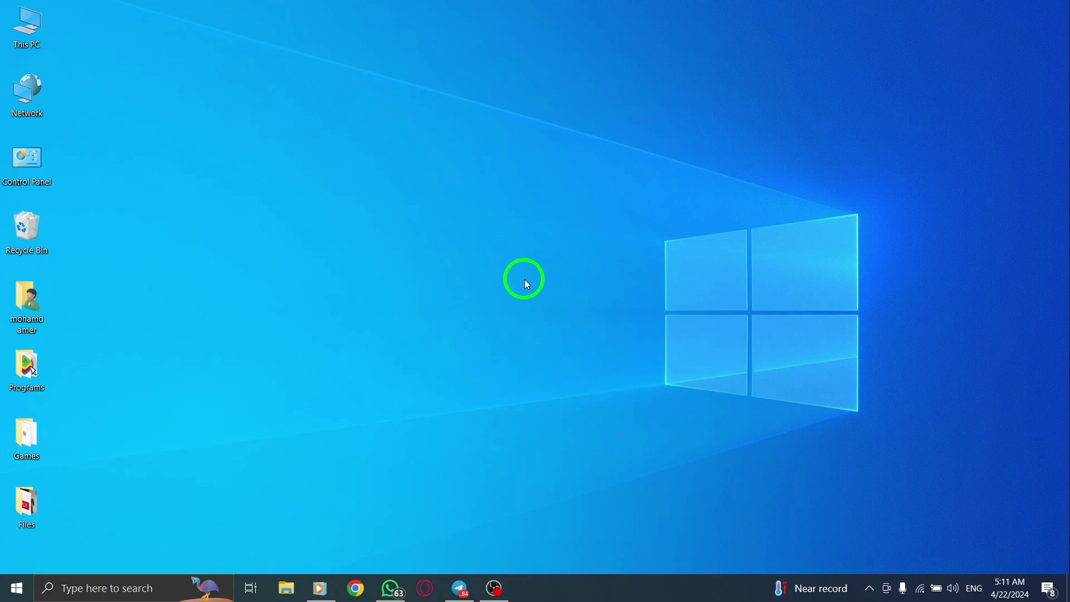
Bring up the WhatsApp window and open its settings at the General page.
{"action": "left_click", "coordinate": [387, 587]}
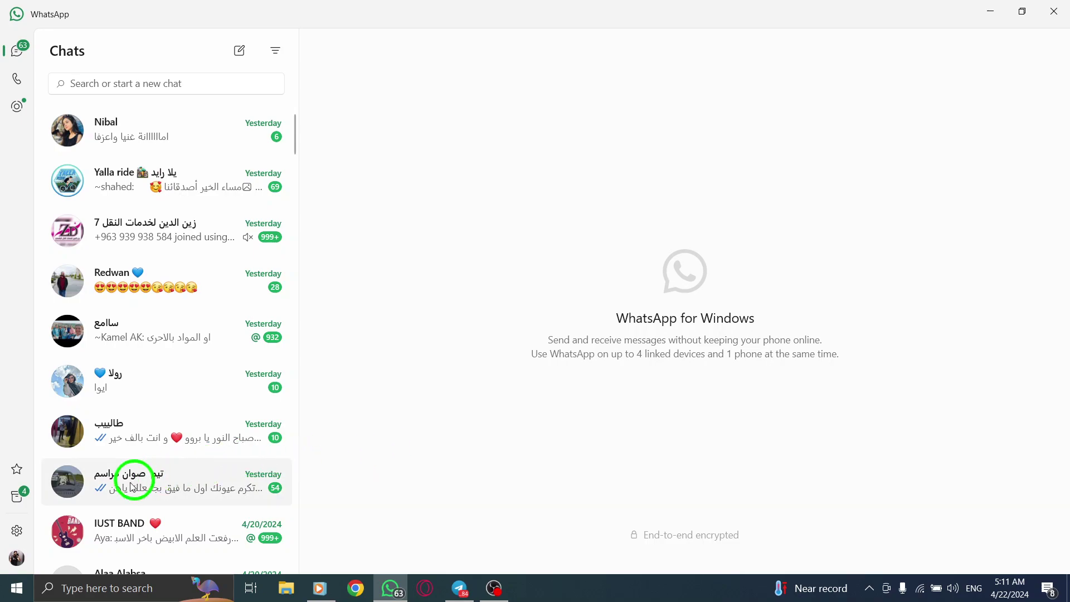
{"action": "left_click", "coordinate": [19, 532]}
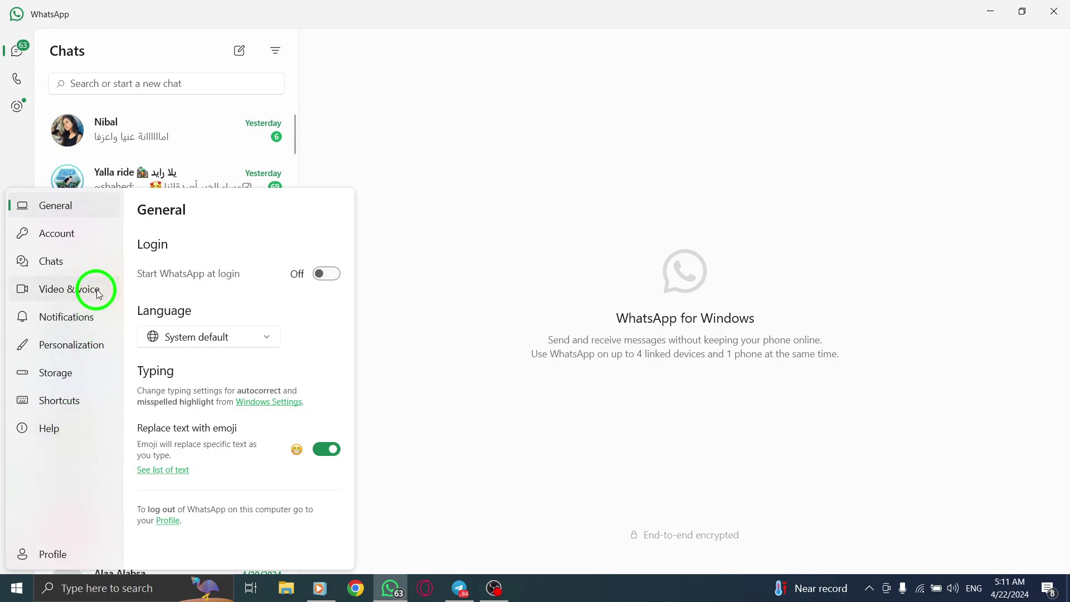
Go through Chats to the Storage page showing automatic download options.
{"action": "left_click", "coordinate": [54, 266]}
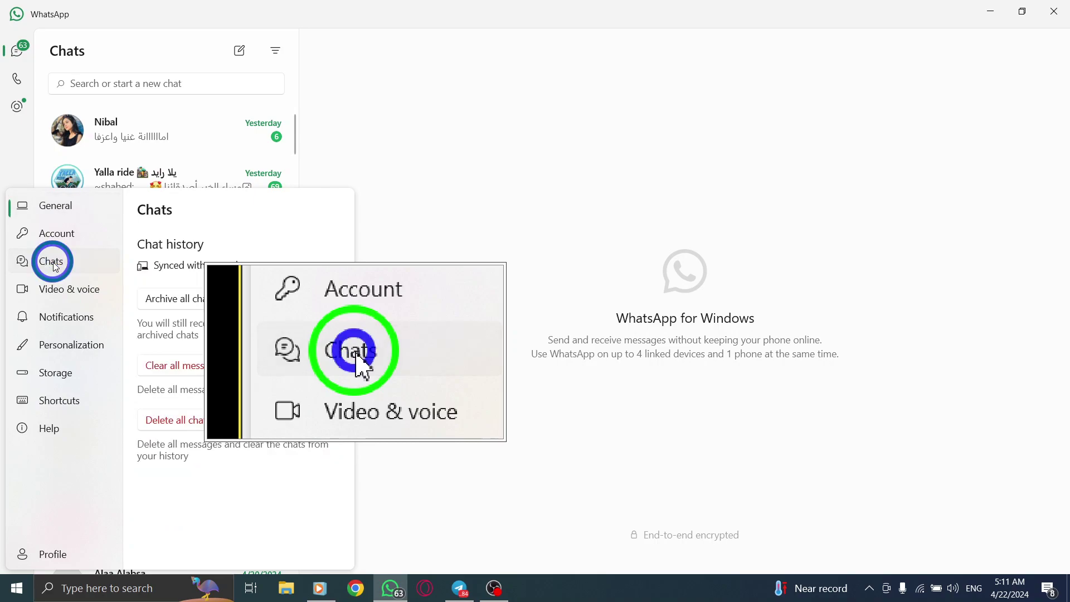
{"action": "left_click", "coordinate": [58, 380]}
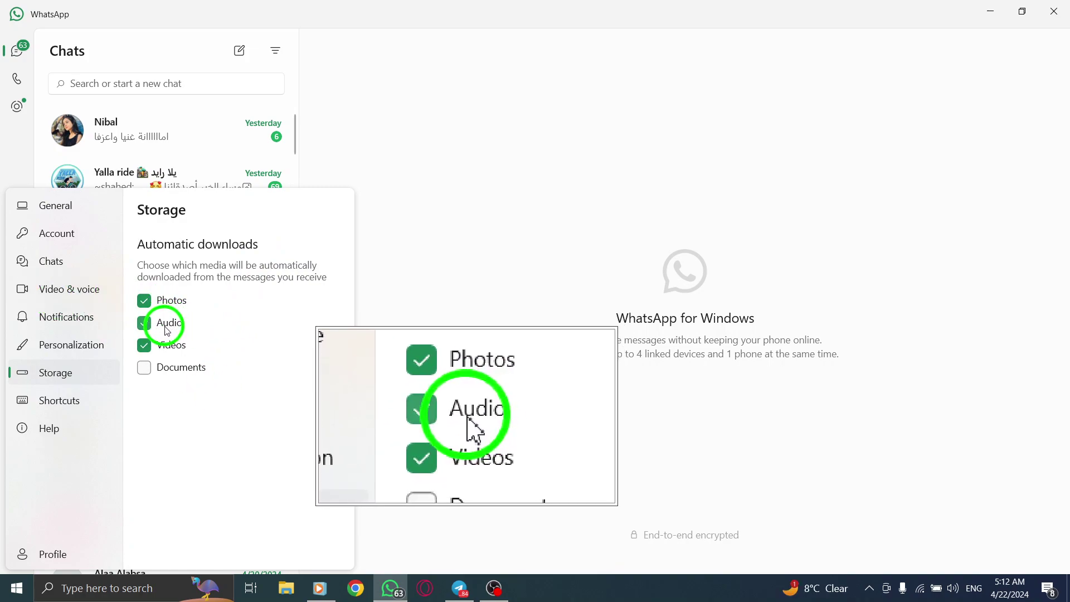
Turn off Audio and turn on Documents under Automatic downloads.
{"action": "left_click", "coordinate": [145, 324]}
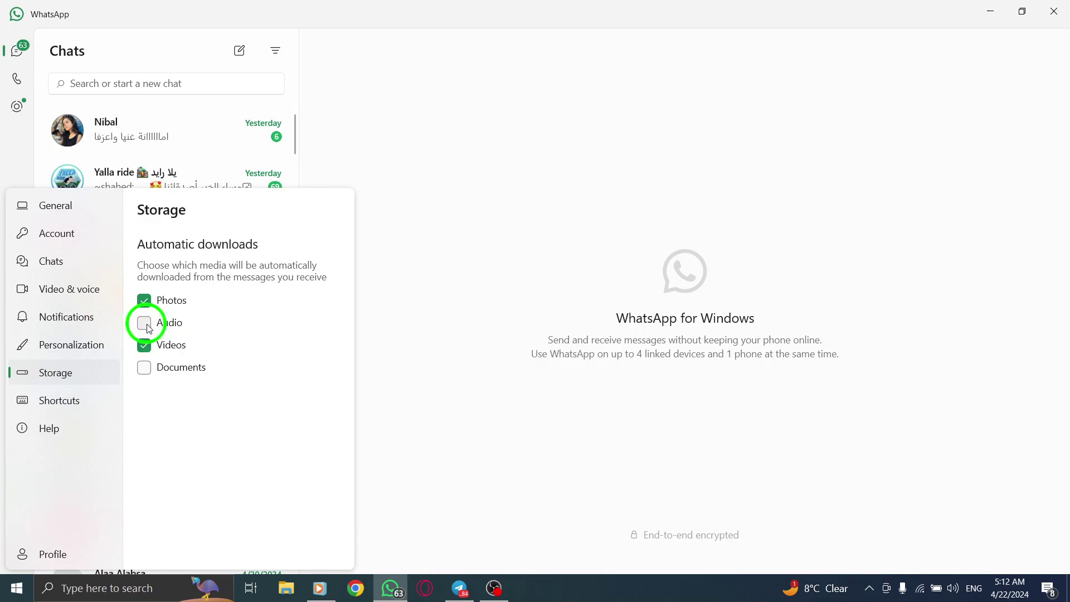
{"action": "left_click", "coordinate": [144, 367]}
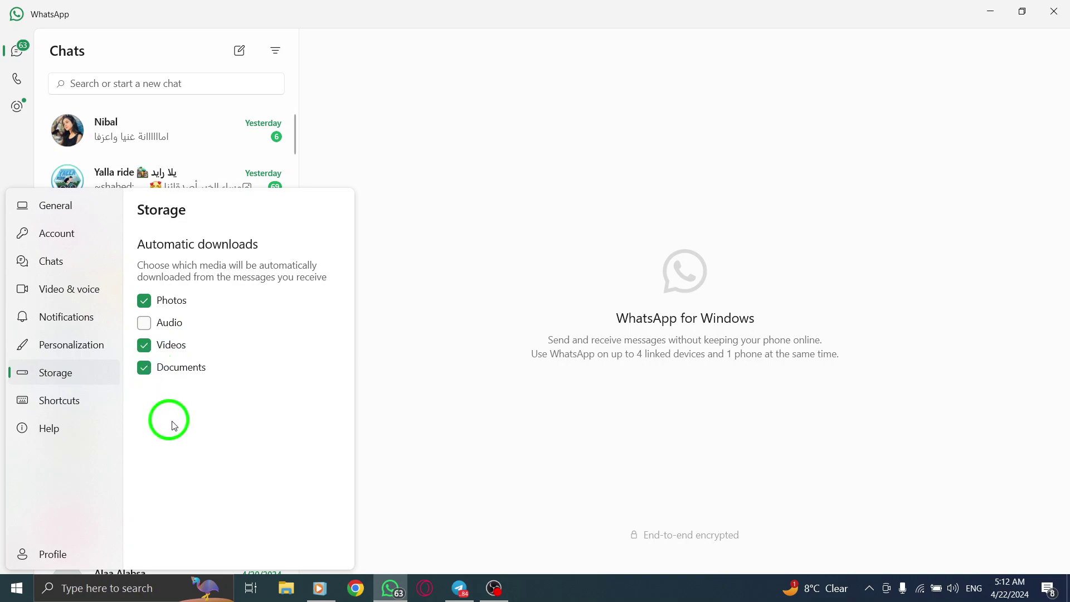
Dismiss the settings panel and minimize WhatsApp to reveal the desktop.
{"action": "left_click", "coordinate": [432, 290]}
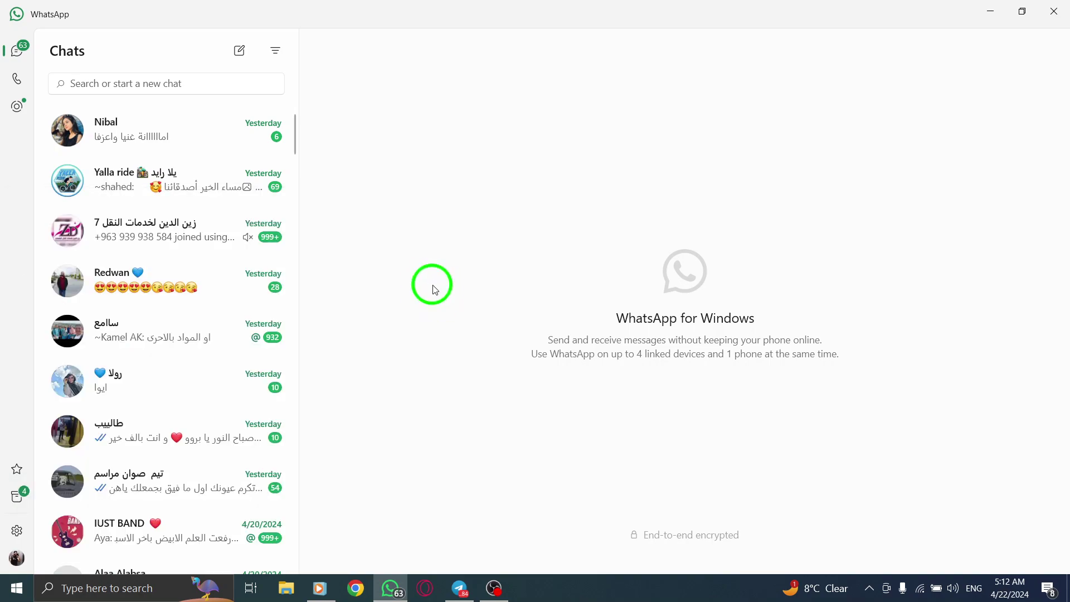
{"action": "left_click", "coordinate": [989, 12]}
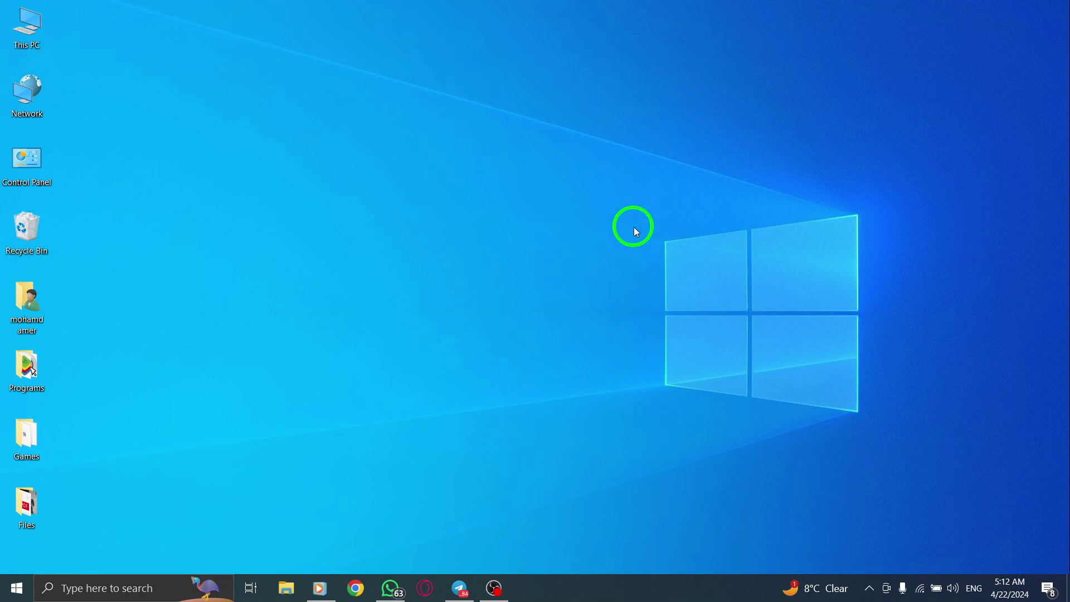